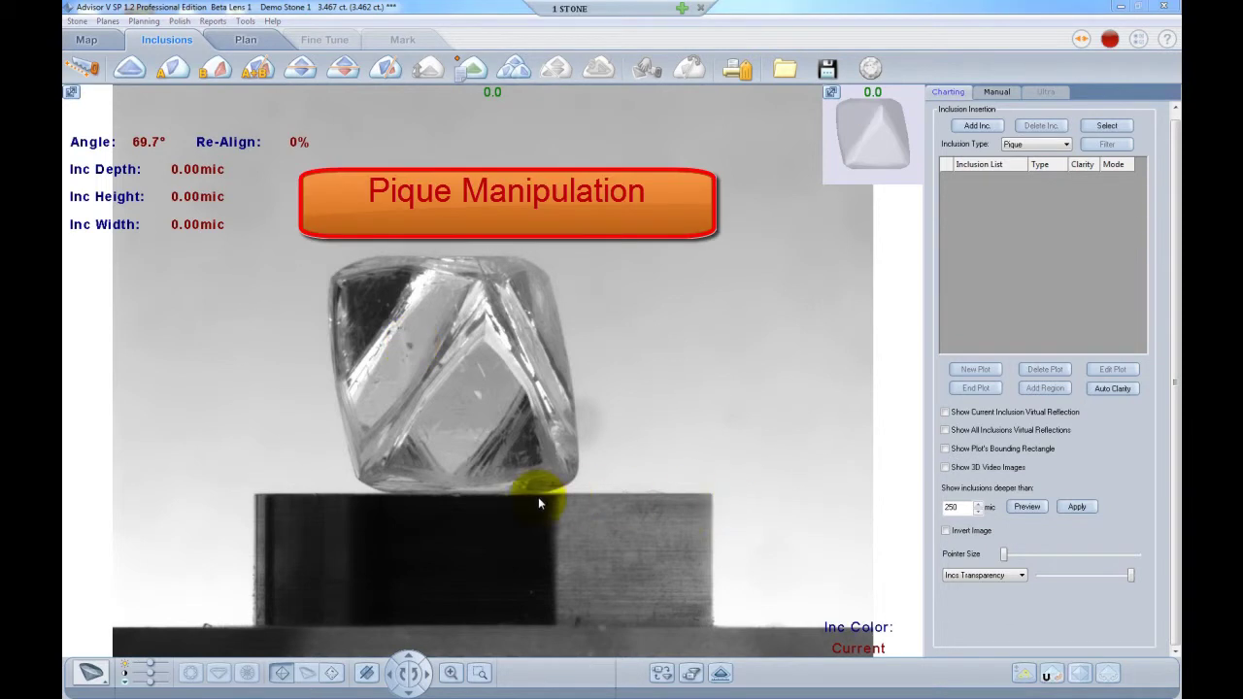
Add a Pique inclusion and start a new plot for it, placed on the dark spot in the stone's upper-left facet.
left_click(976, 126)
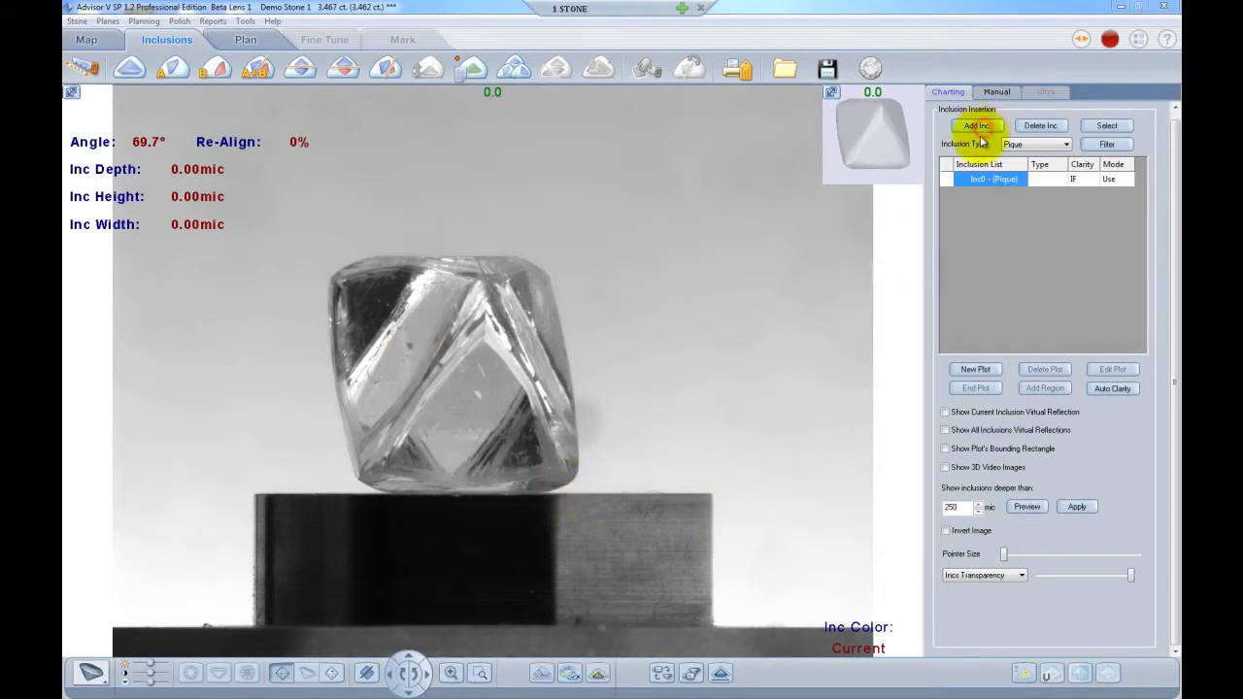
left_click(975, 369)
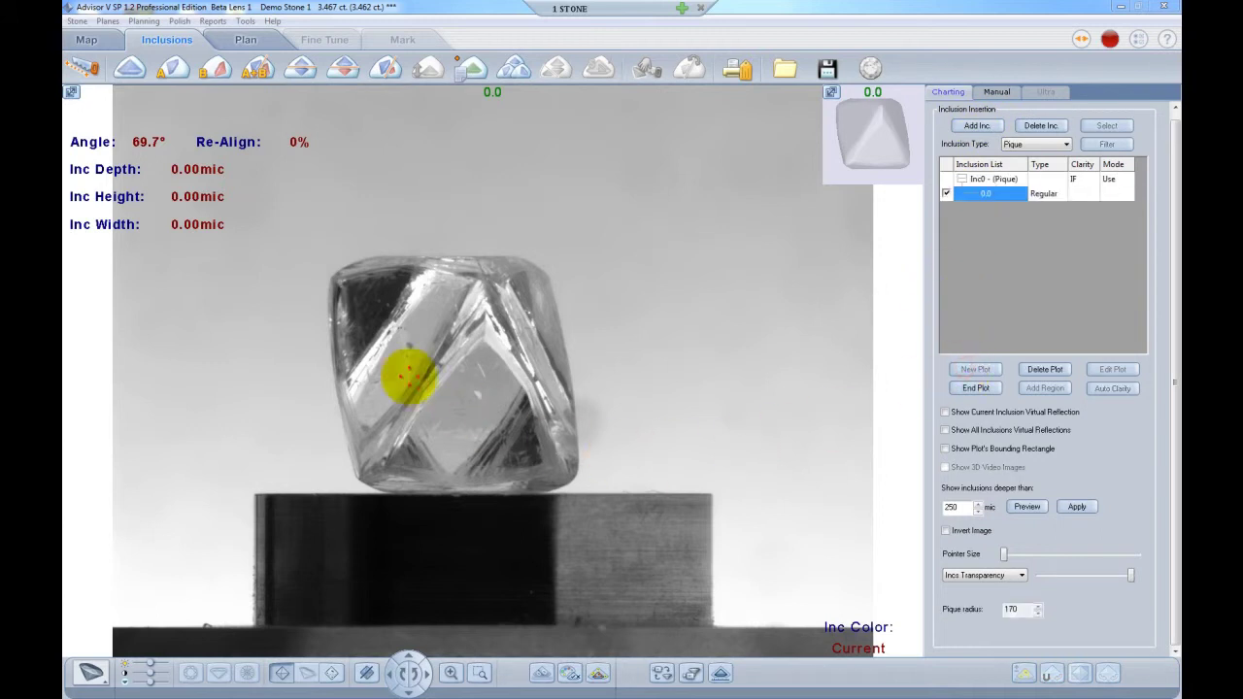
left_click(409, 344)
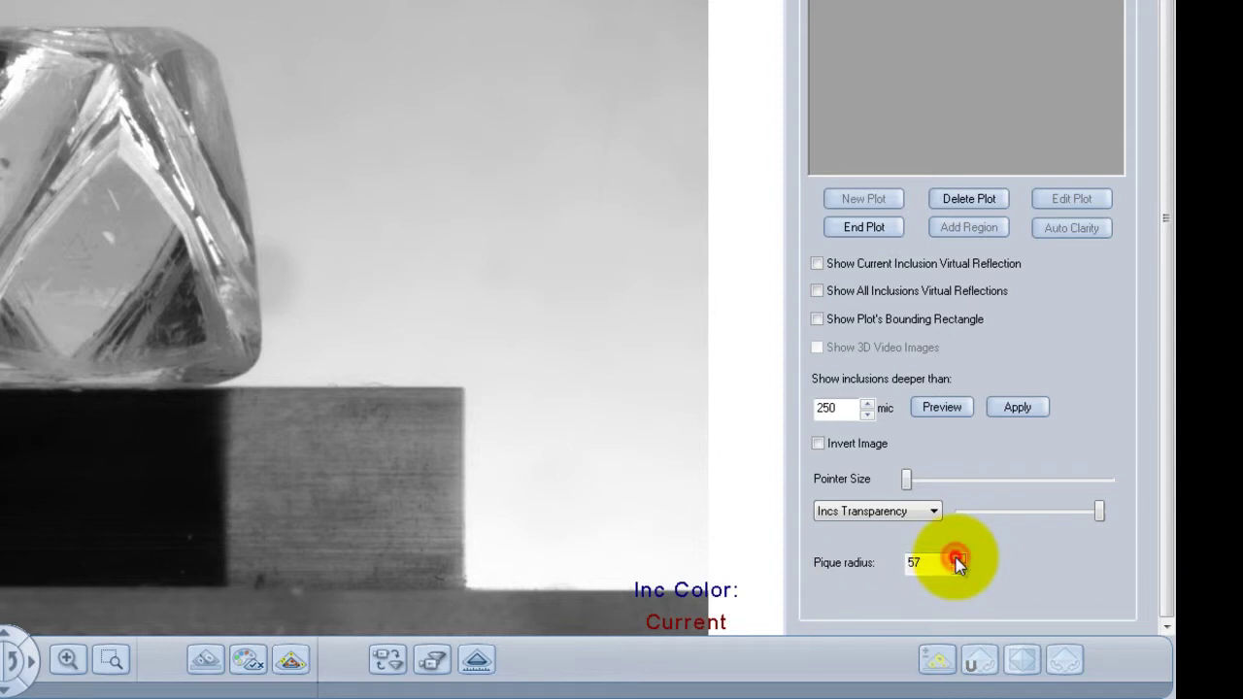
Enlarge the plotted pique around the dark spot by setting its radius to 300.
left_click(959, 560)
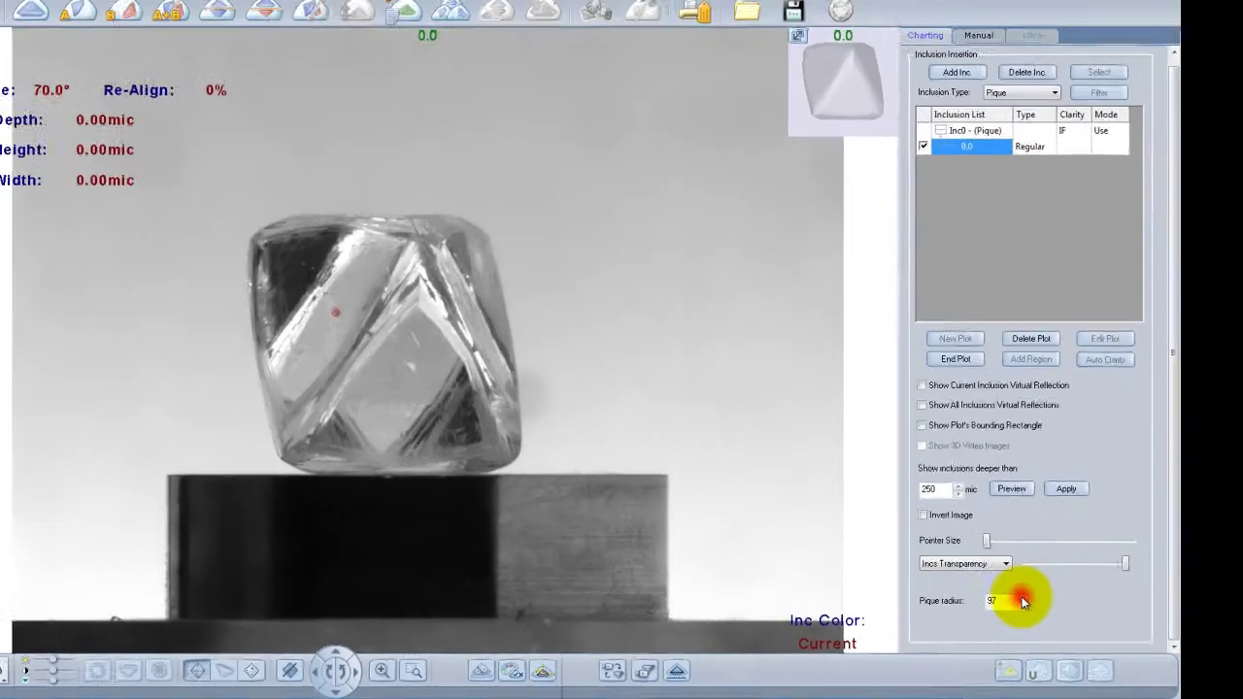
left_click(1022, 601)
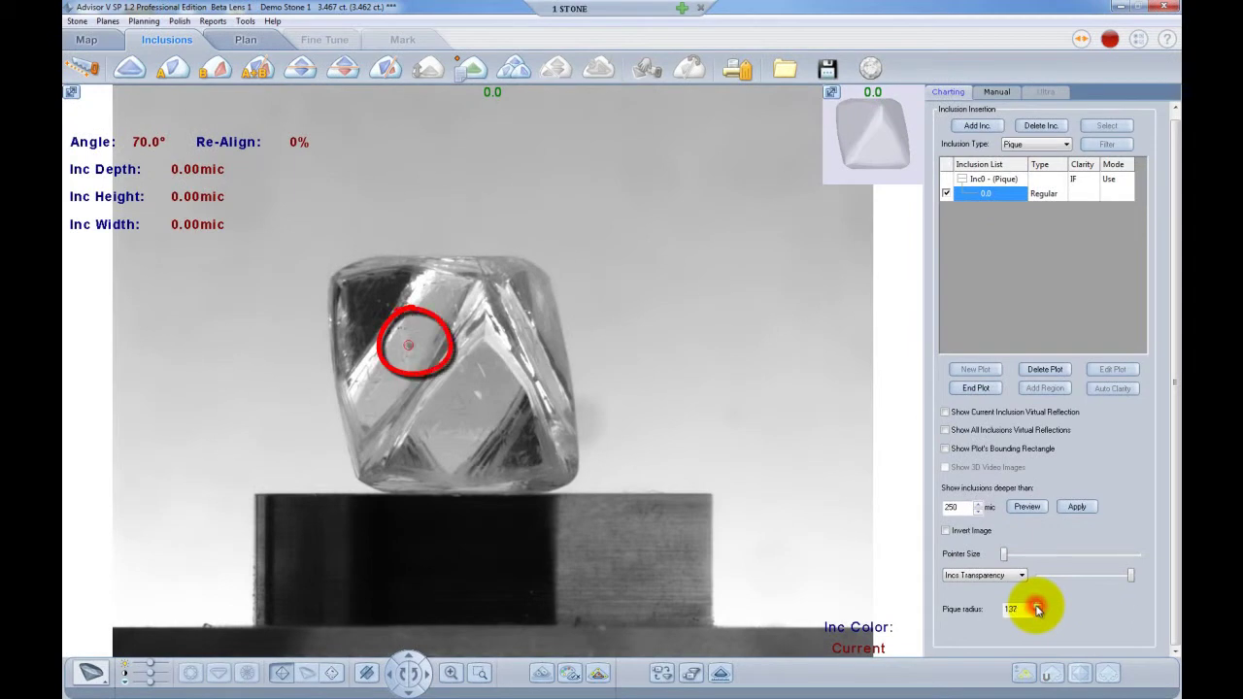
left_click(1037, 607)
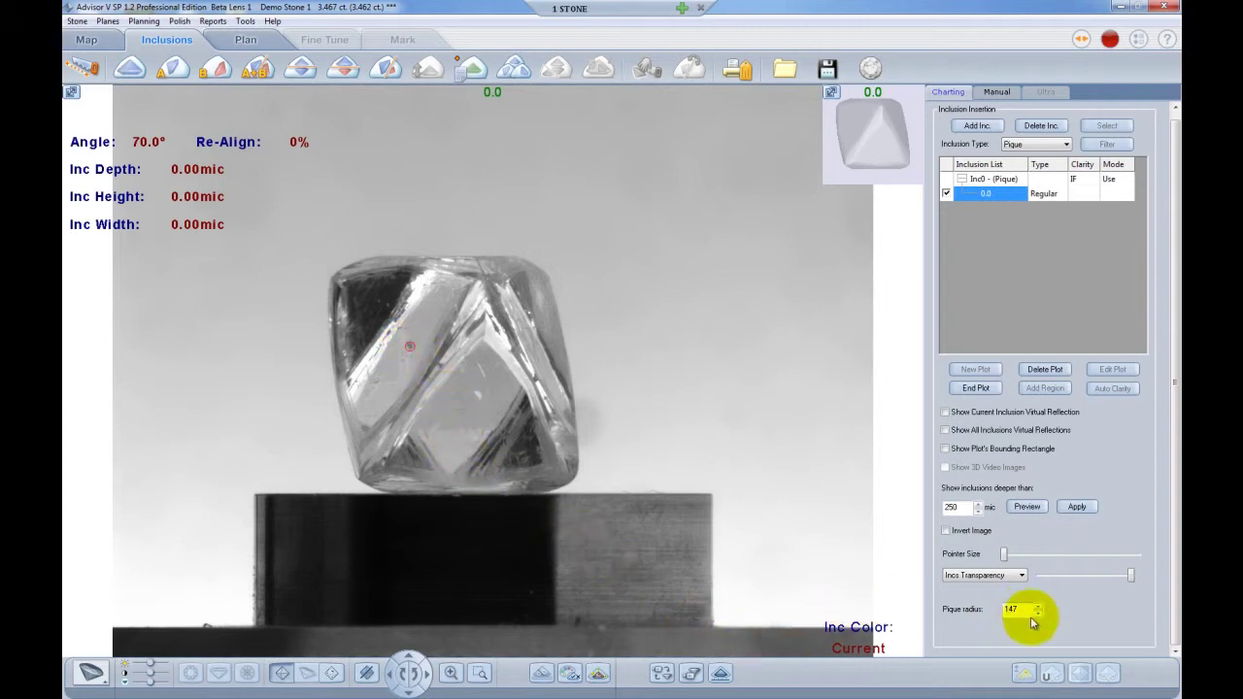
left_click_drag(1024, 609, 941, 609)
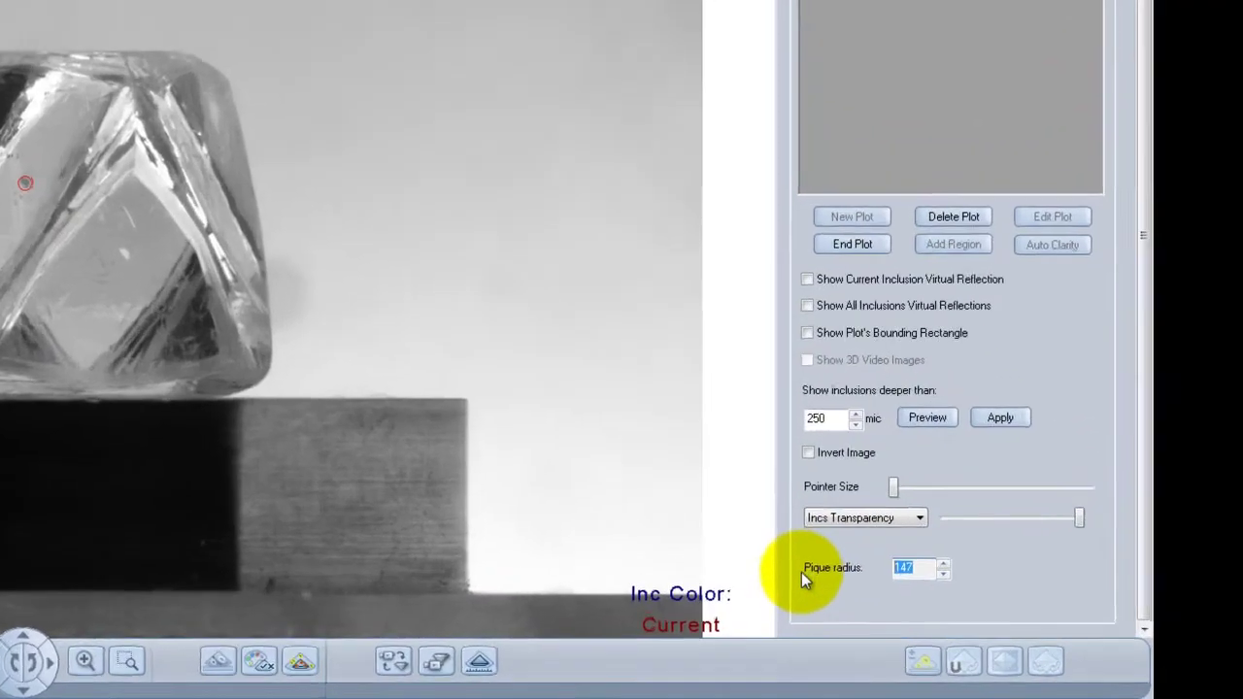
type("300")
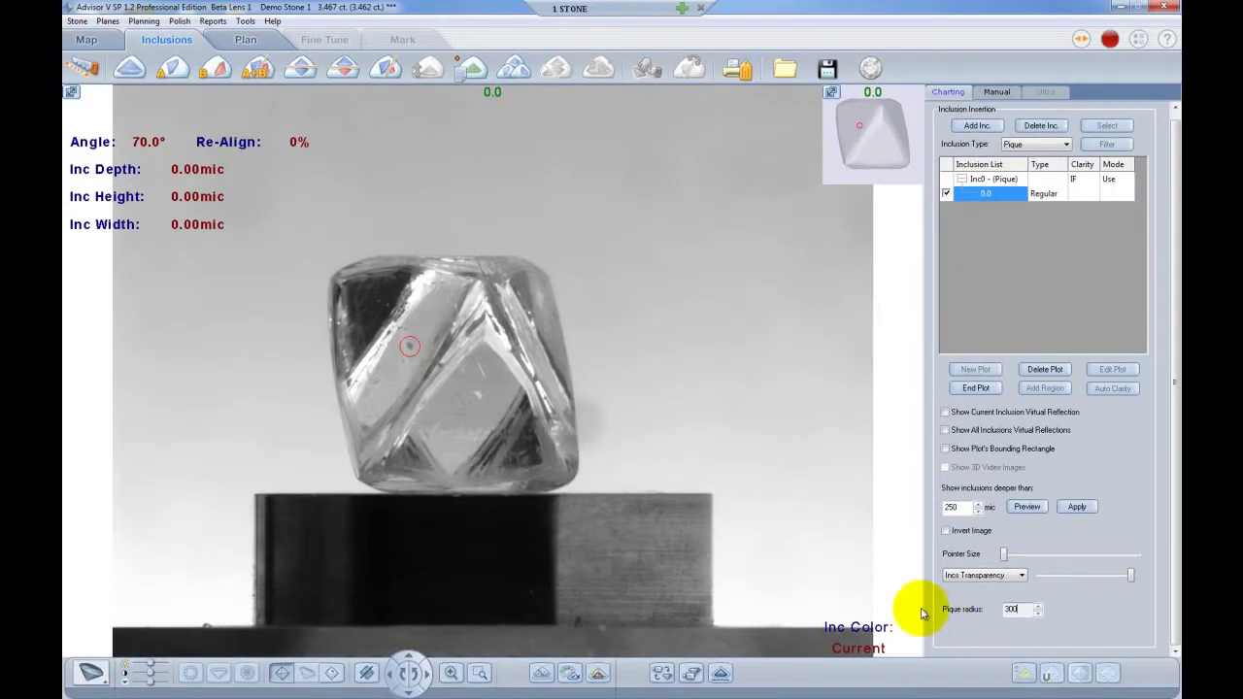
Try placing the pique on the stone's lower central facet, and return it to the dark spot.
left_click(470, 423)
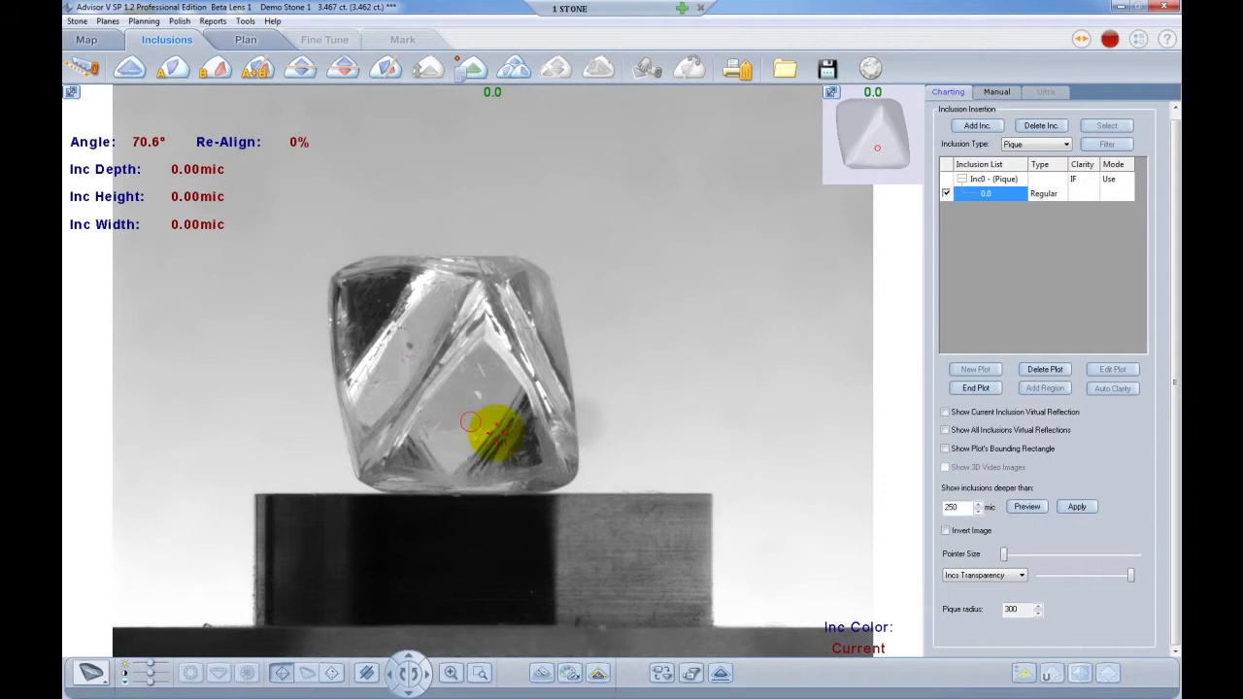
left_click(1022, 609)
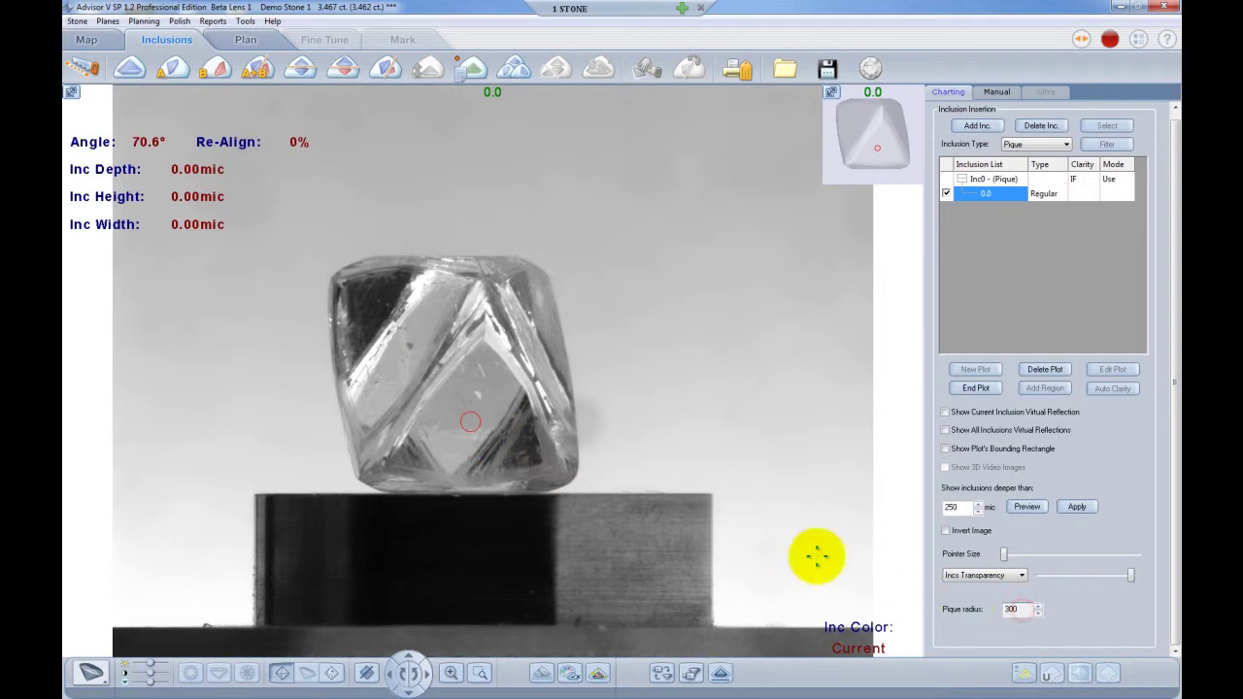
left_click_drag(469, 423, 409, 344)
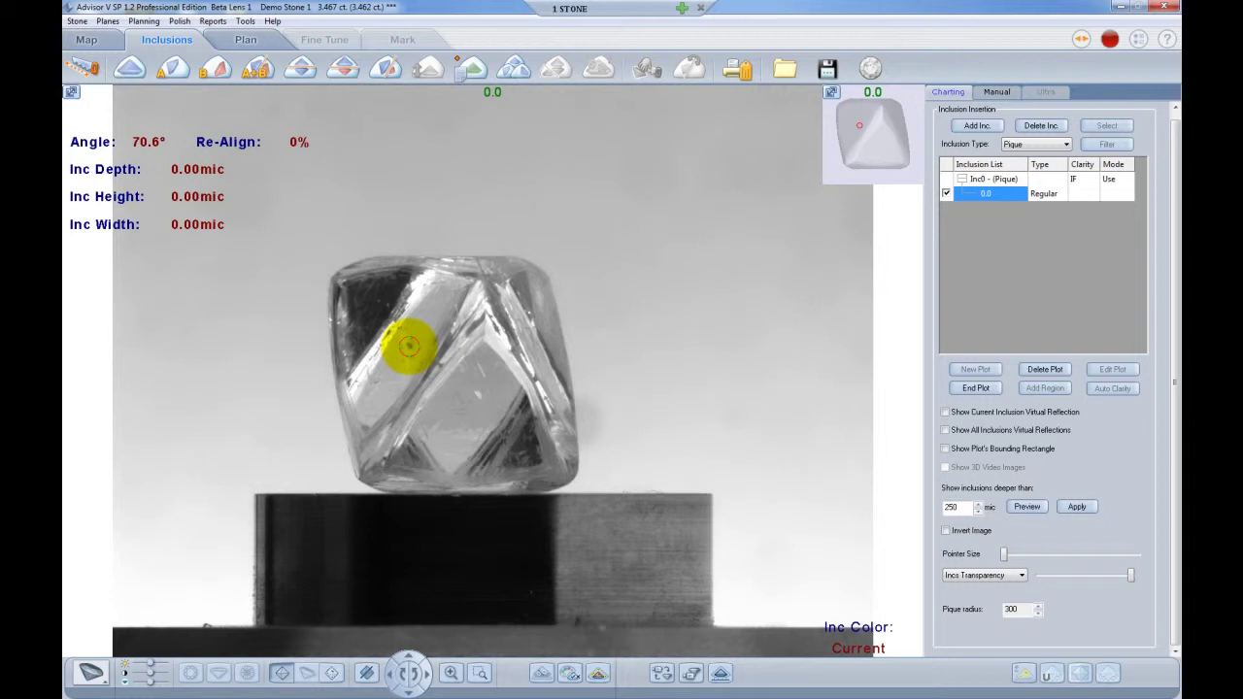
scroll(408, 345, "down", 2)
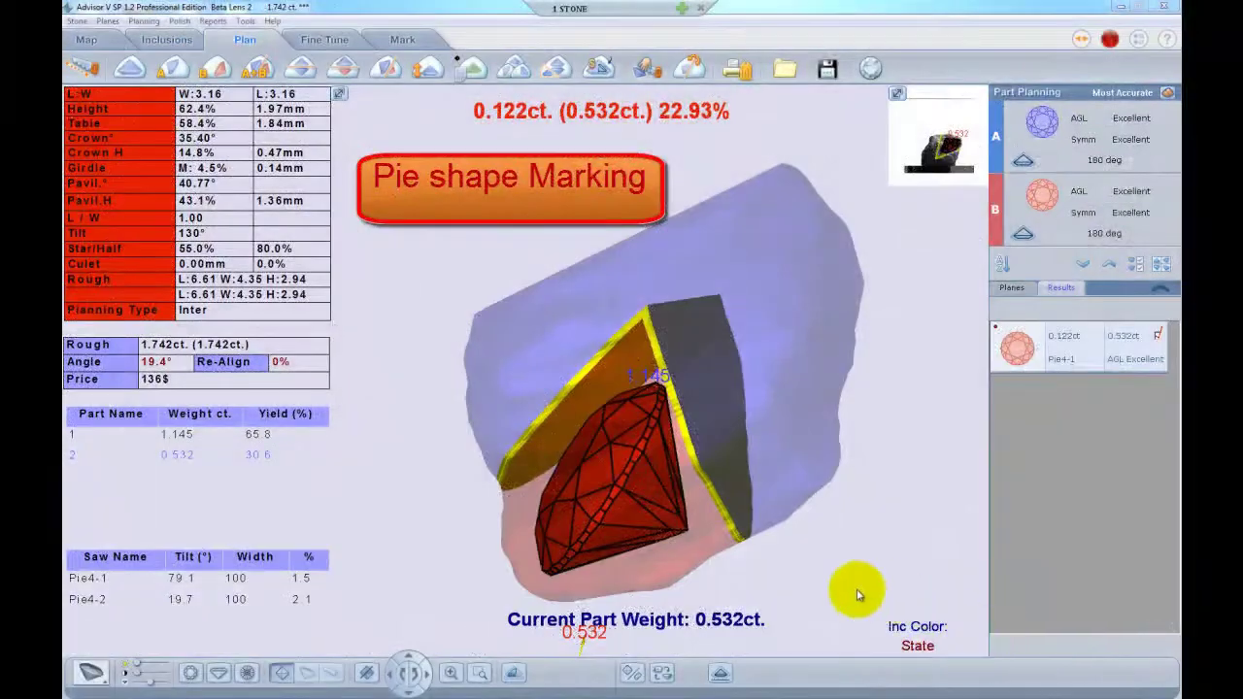
Enable full-line marking for both pie saw planes, Pie4-1 and Pie4-2, in the stone's marking settings.
mouse_move(655, 552)
left_mouse_down()
mouse_move(689, 412)
mouse_move(694, 425)
left_mouse_up()
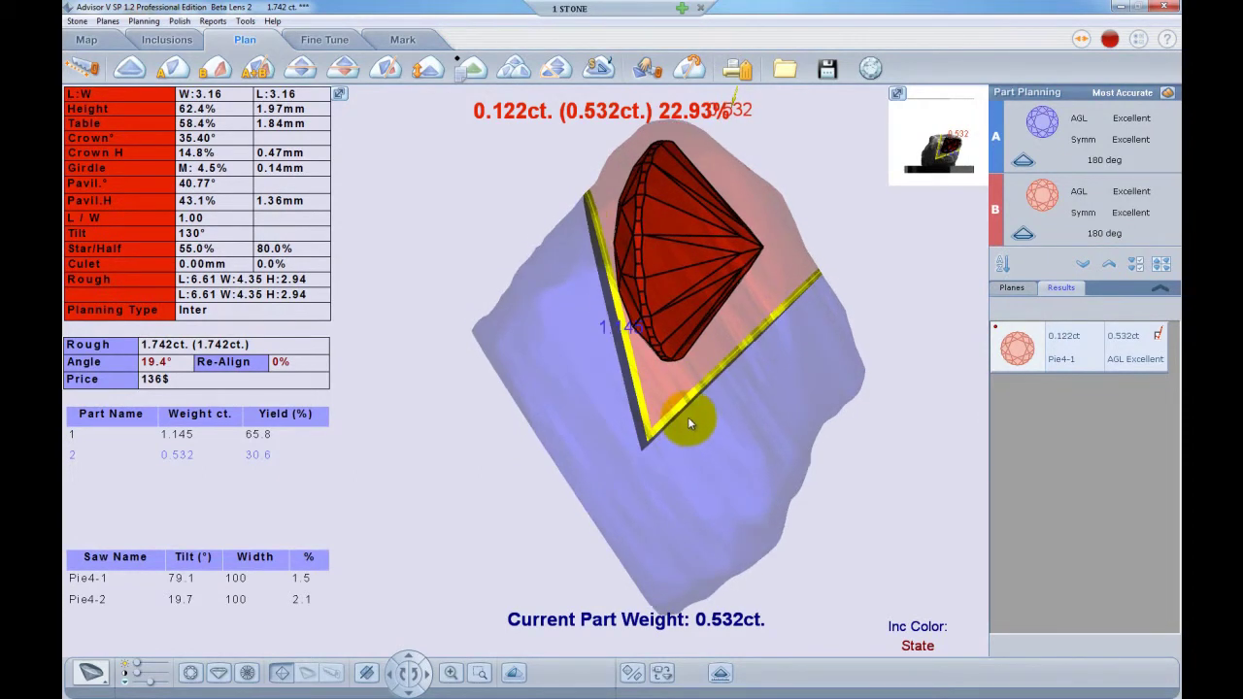
left_click_drag(688, 416, 669, 418)
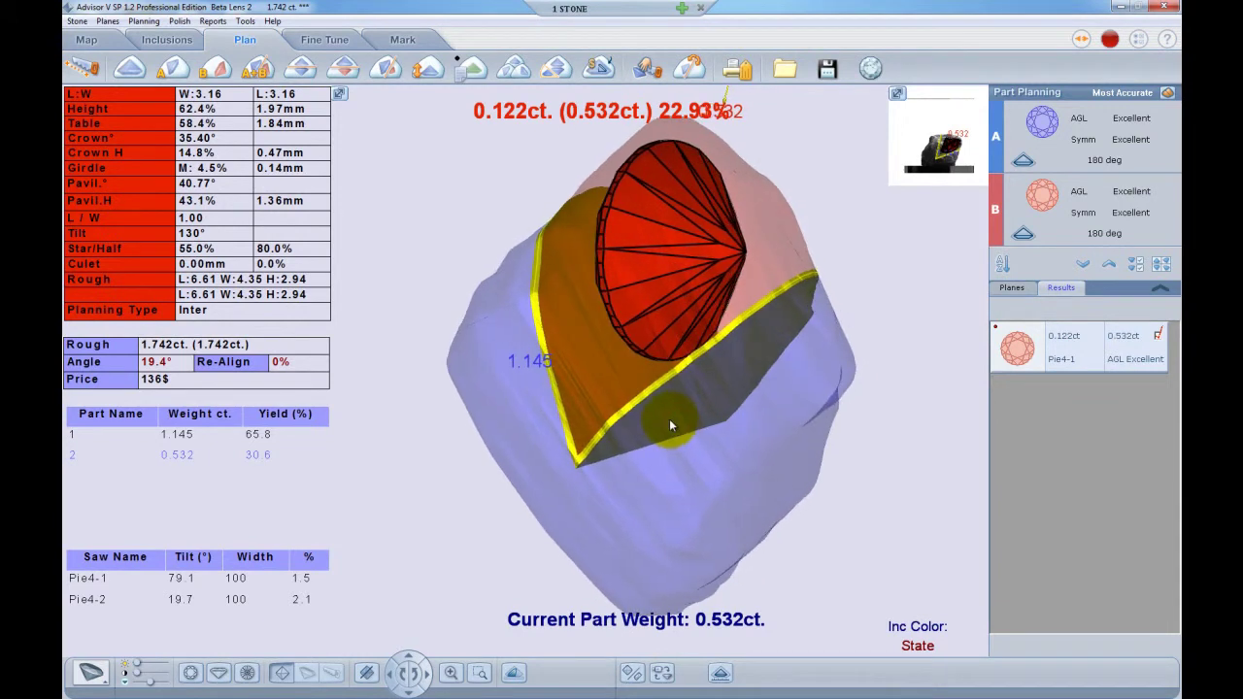
left_click(415, 39)
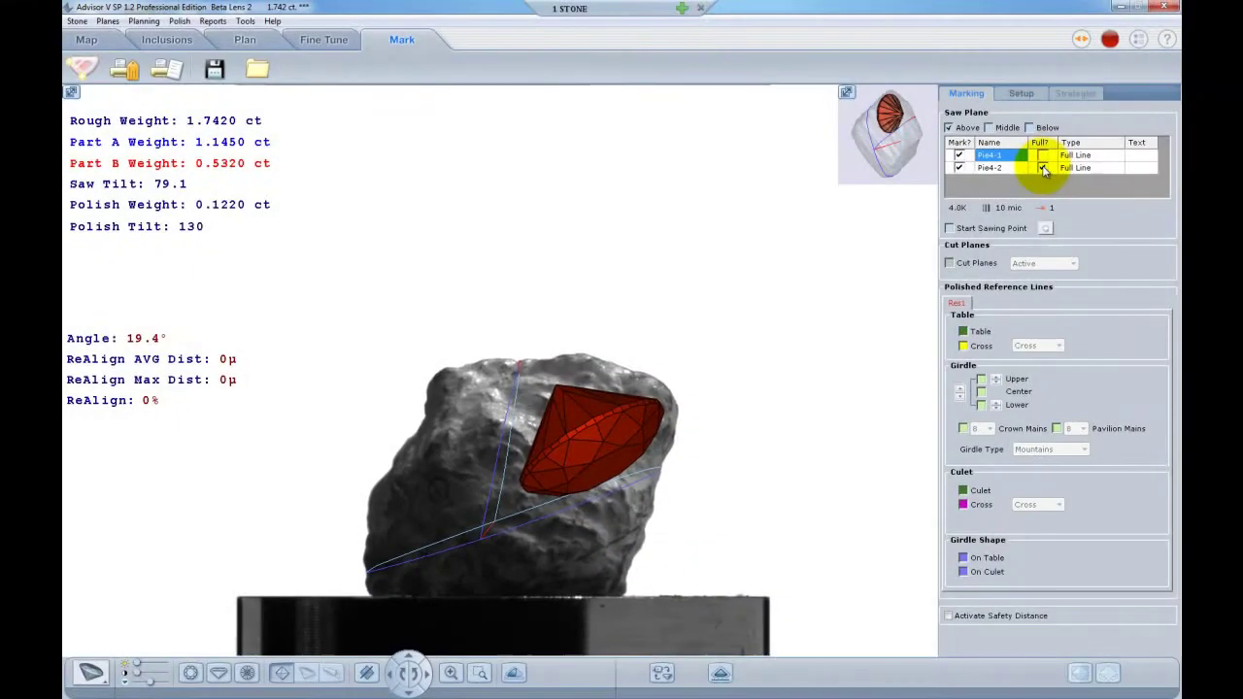
left_click(1042, 168)
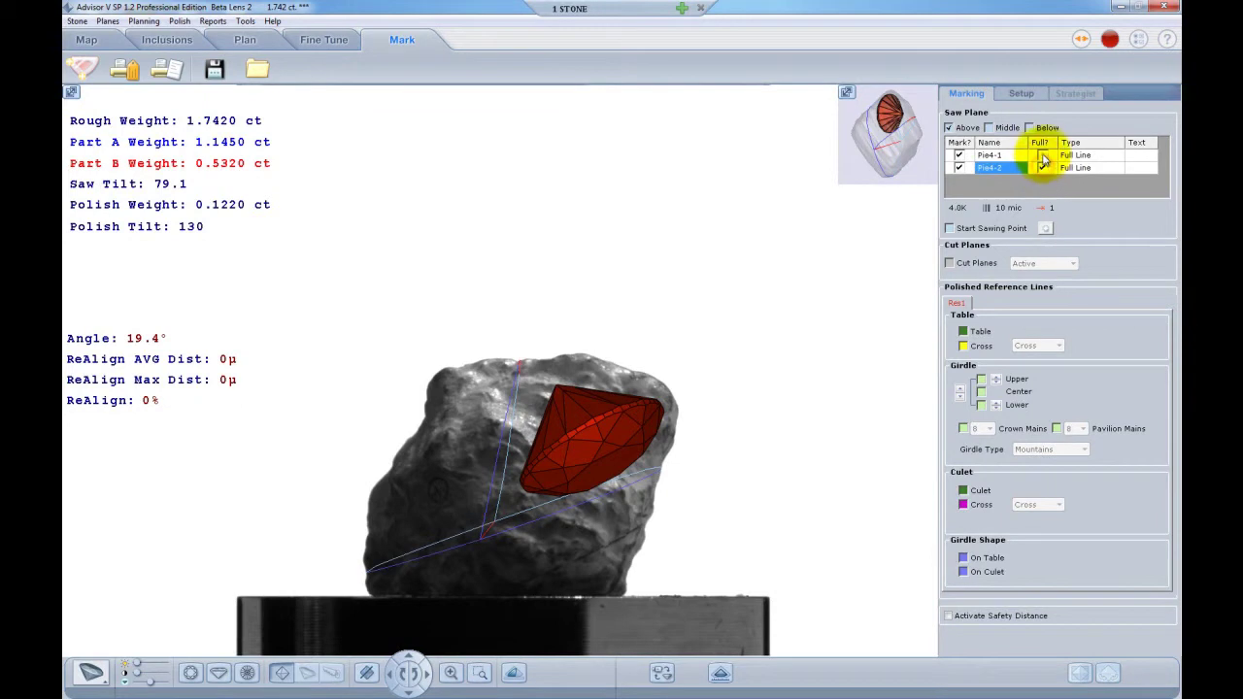
left_click(1043, 155)
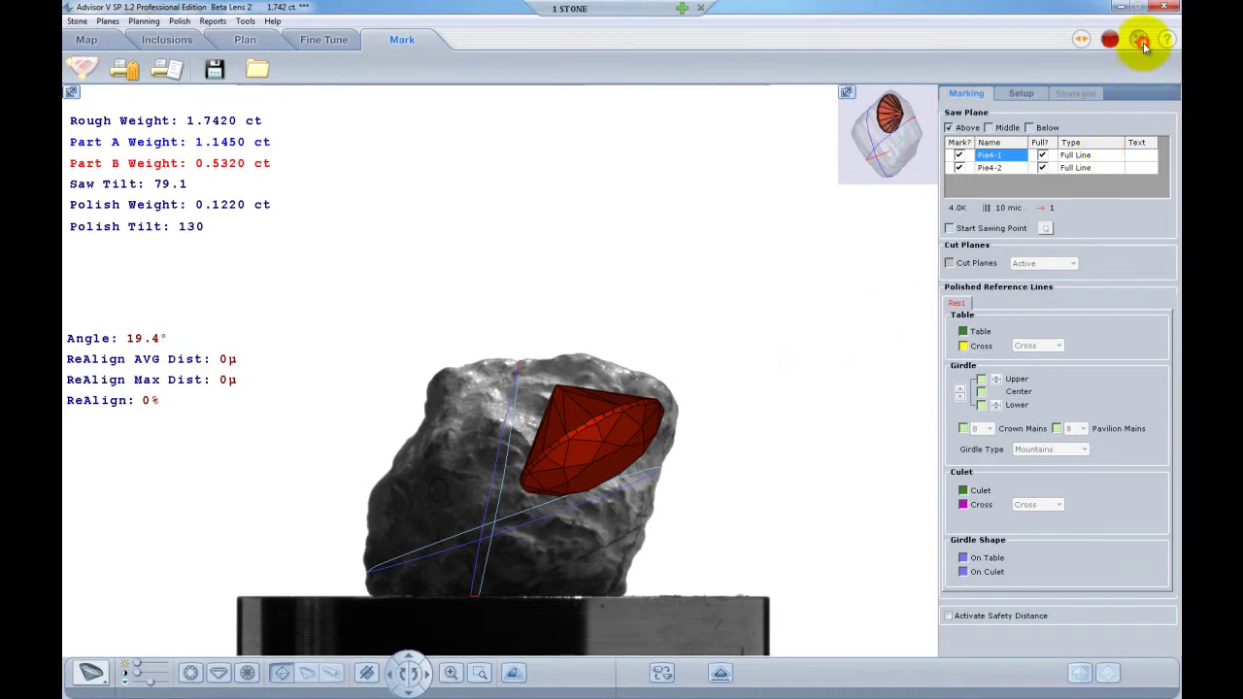
Configure the marking options so that external part lines are marked in the Dashed type.
left_click(1141, 40)
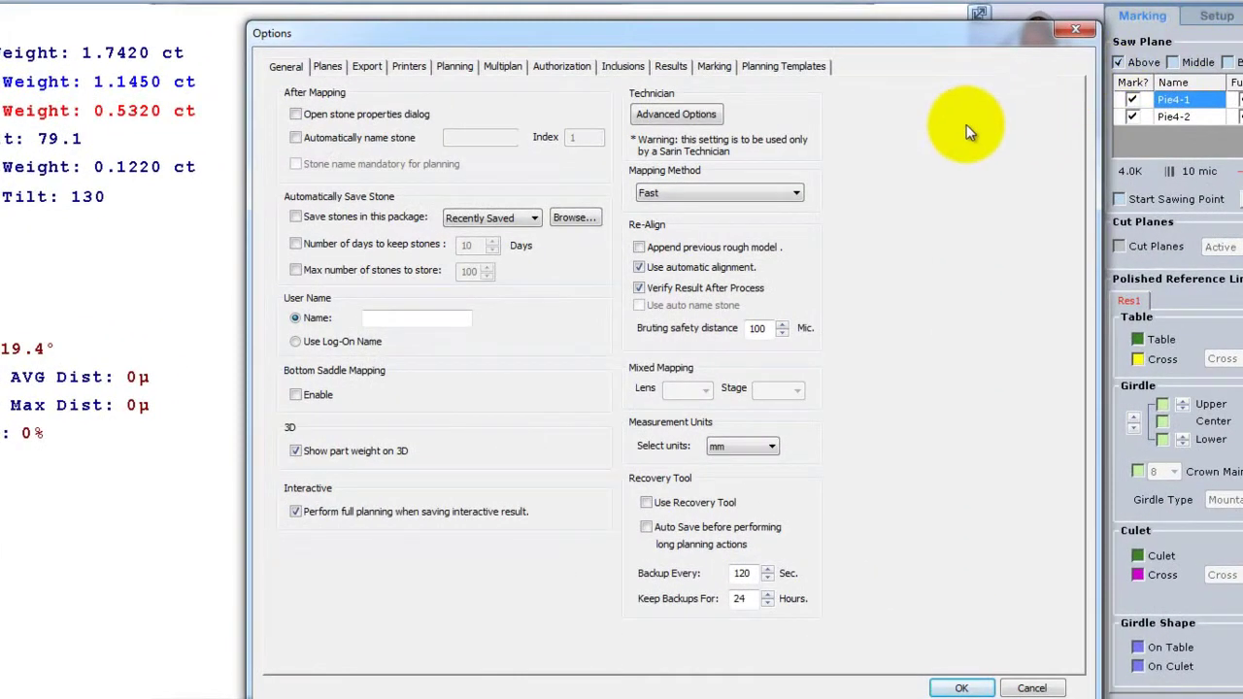
left_click(715, 66)
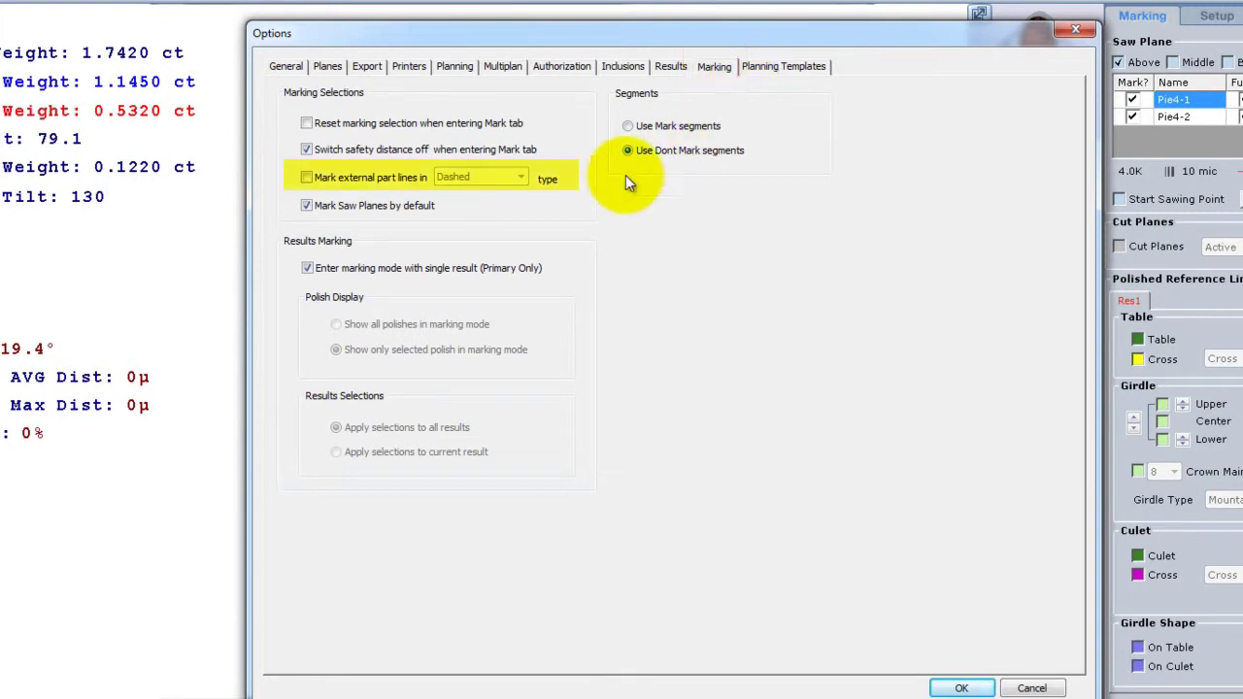
left_click(307, 180)
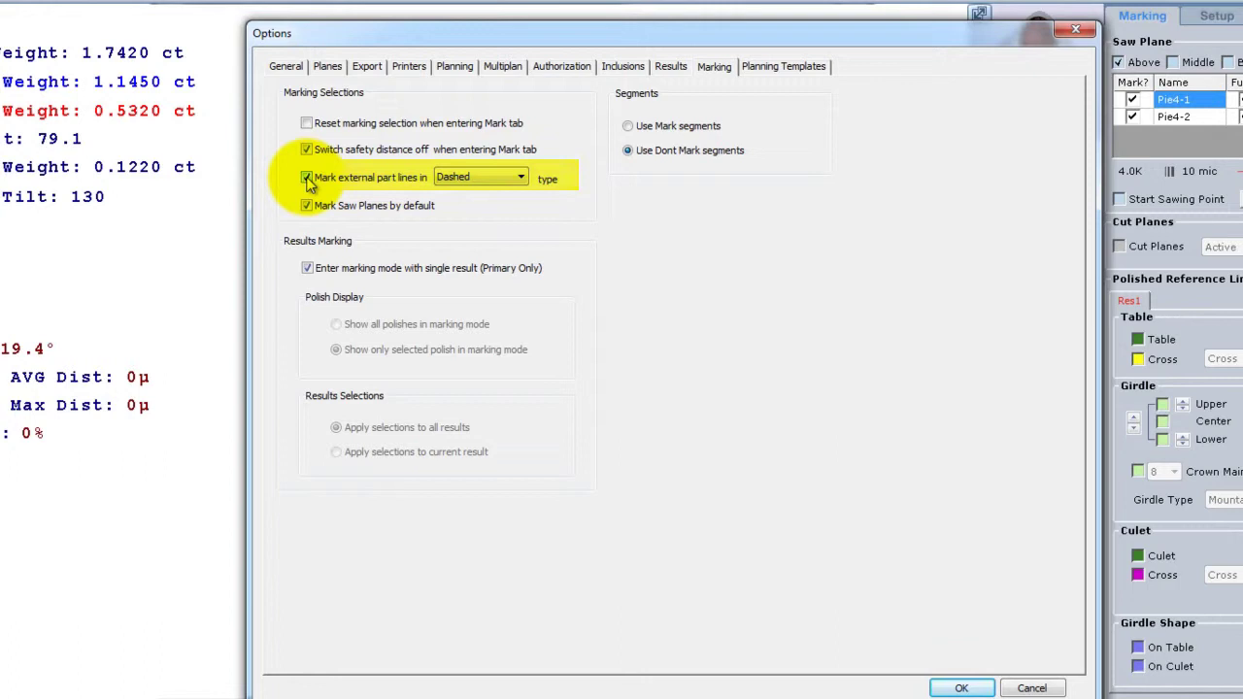
left_click(484, 181)
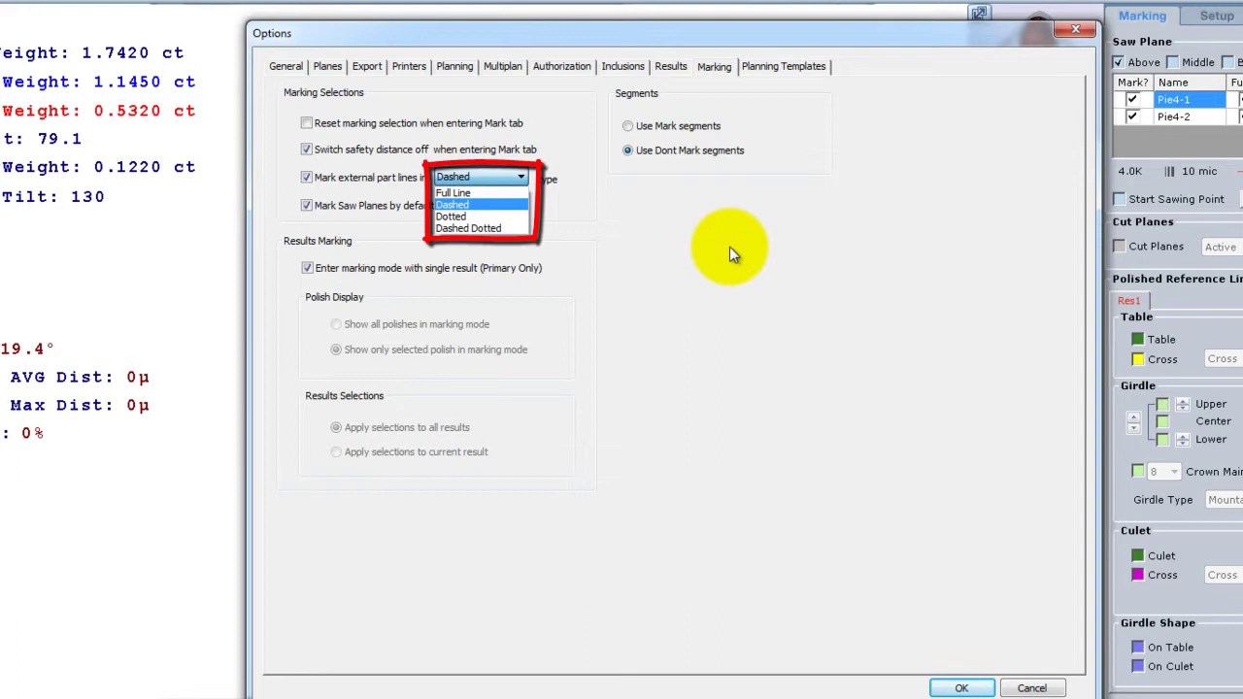
left_click(665, 239)
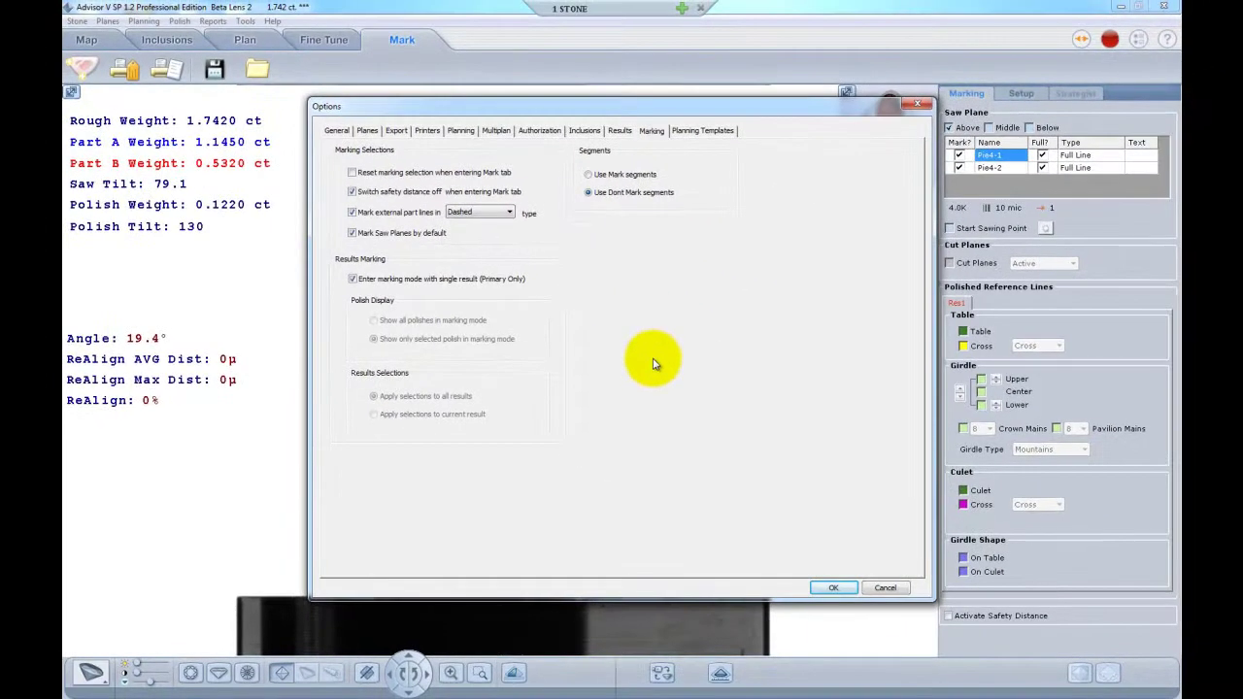
left_click(833, 587)
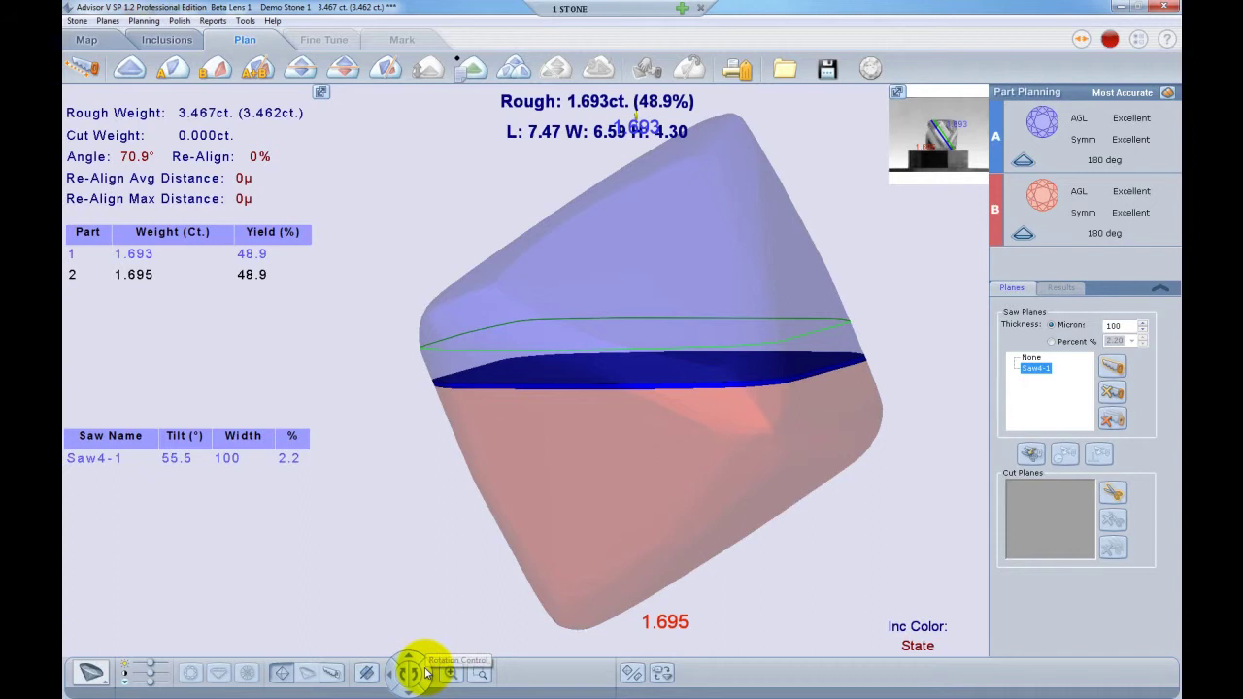
Select the lower part of the sawn stone and examine the two-stone planning scope options, Selected part and Whole rough.
left_click(553, 527)
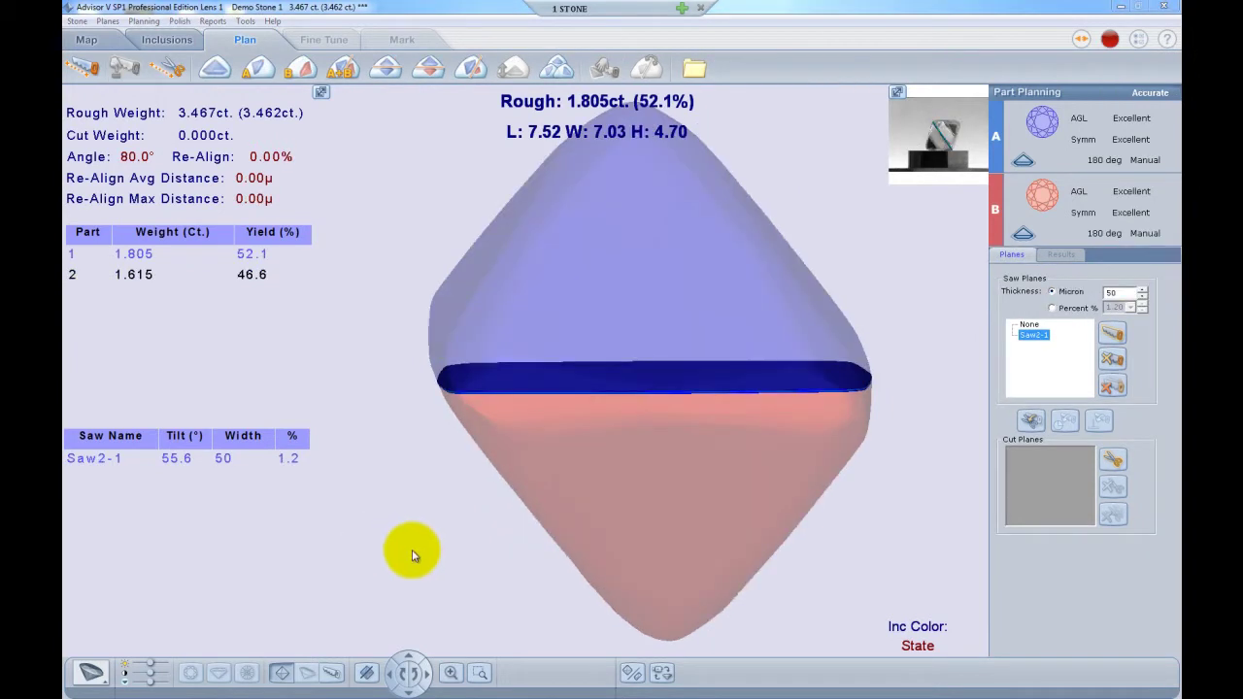
left_click_drag(666, 550, 635, 549)
left_click(630, 545)
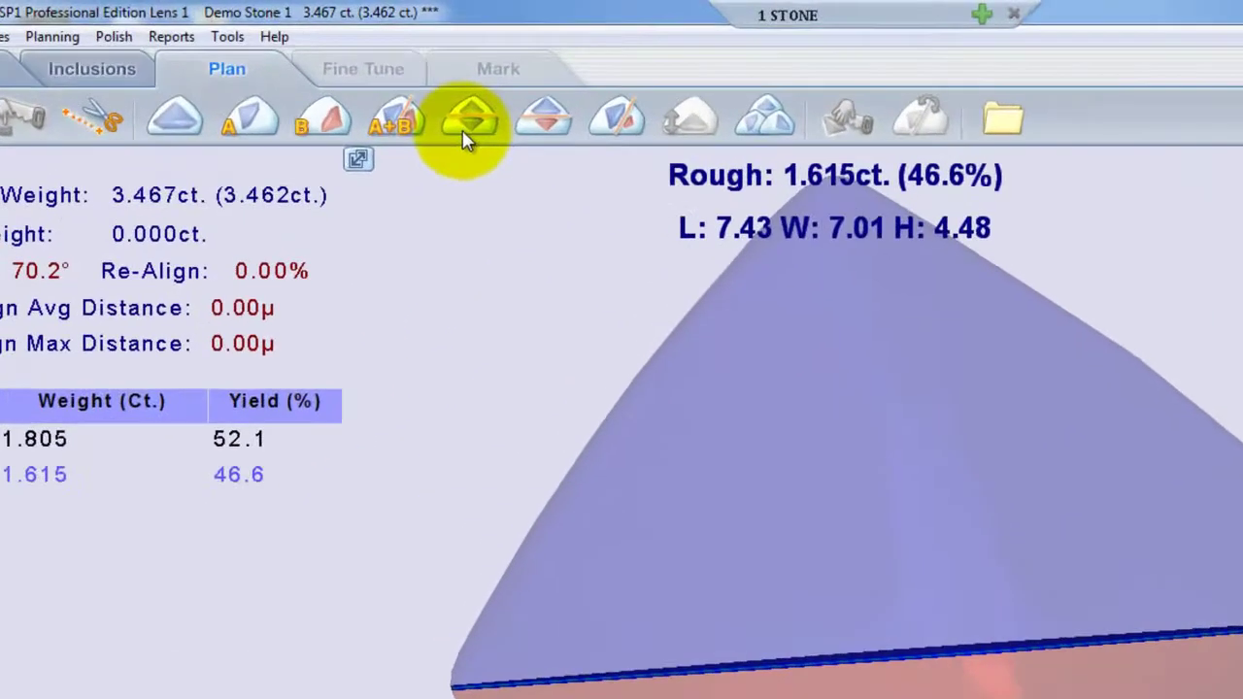
left_click(468, 123)
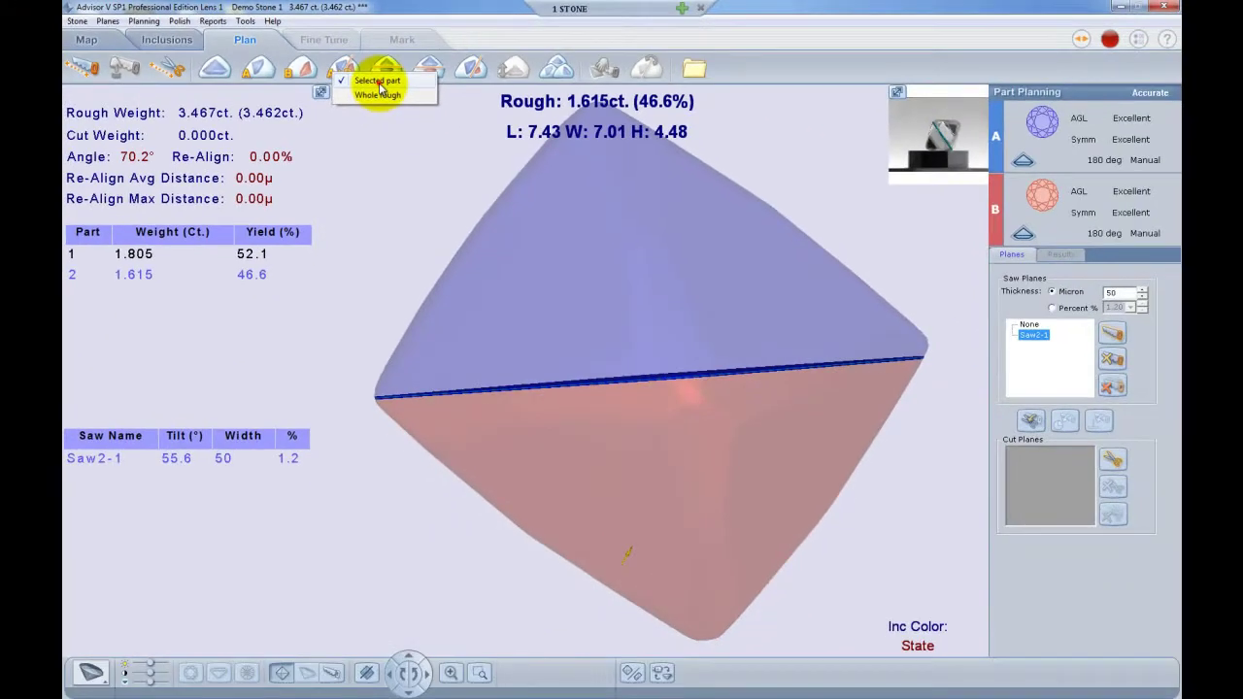
left_click(457, 162)
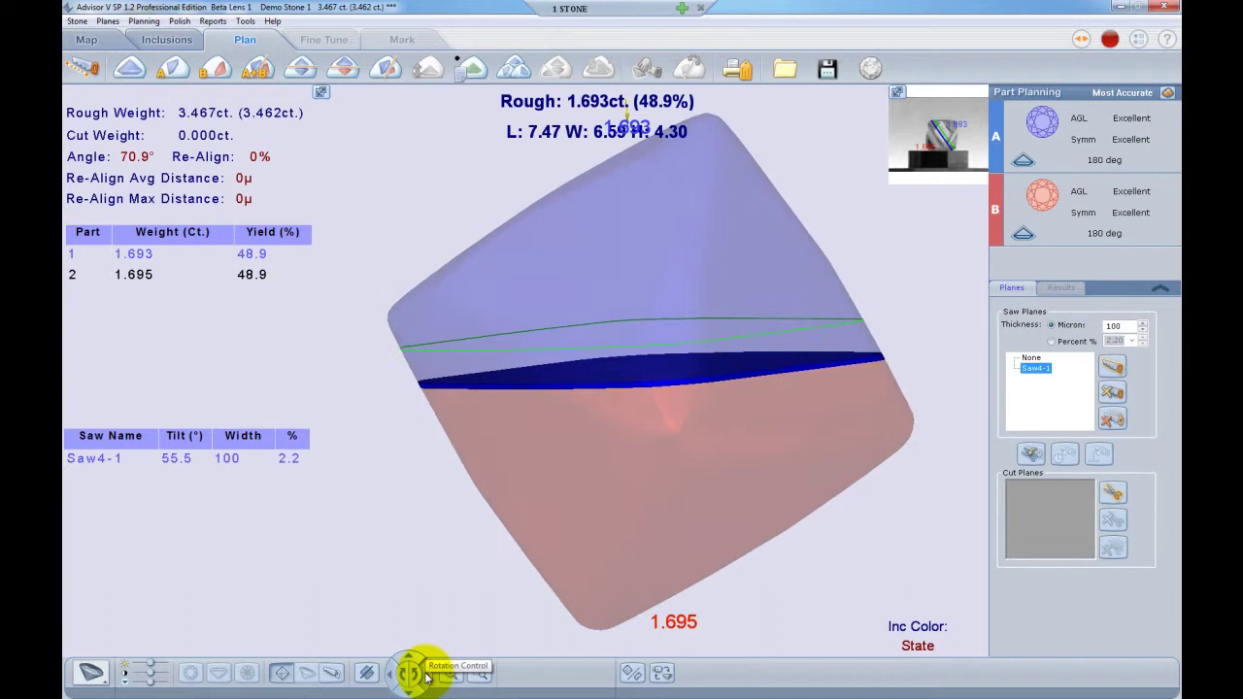
Plan two stones across the whole rough, and delete all the planning results.
left_click(425, 677)
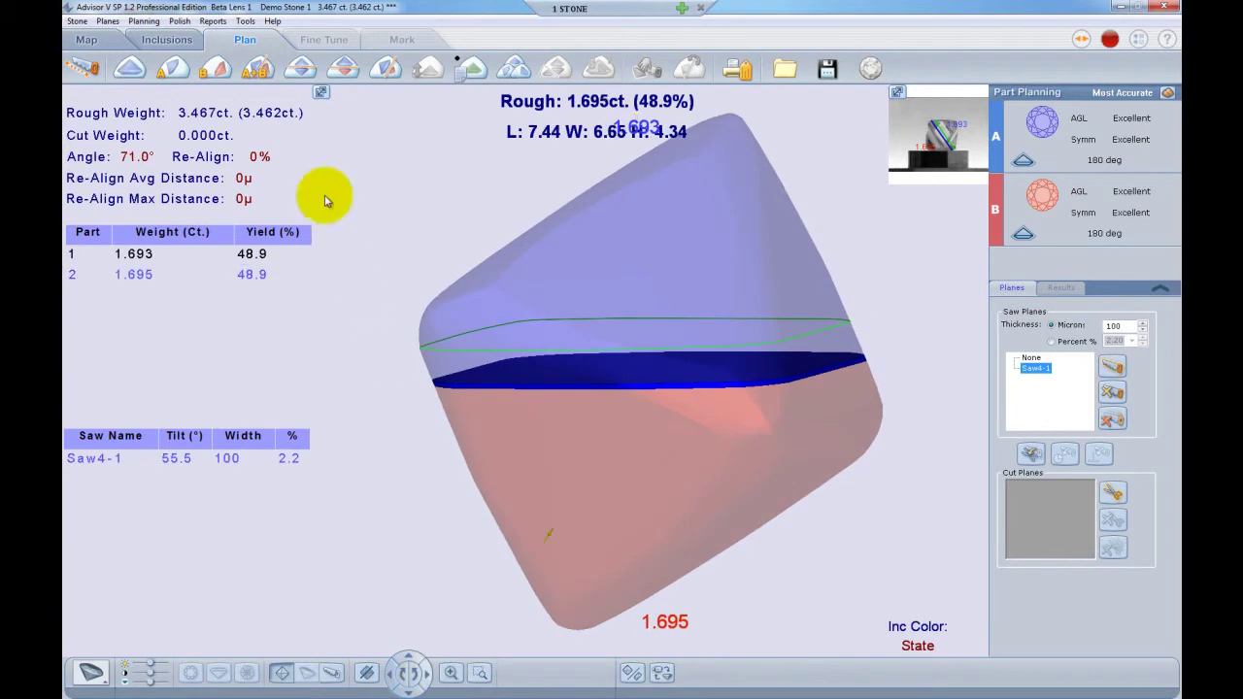
left_click(301, 70)
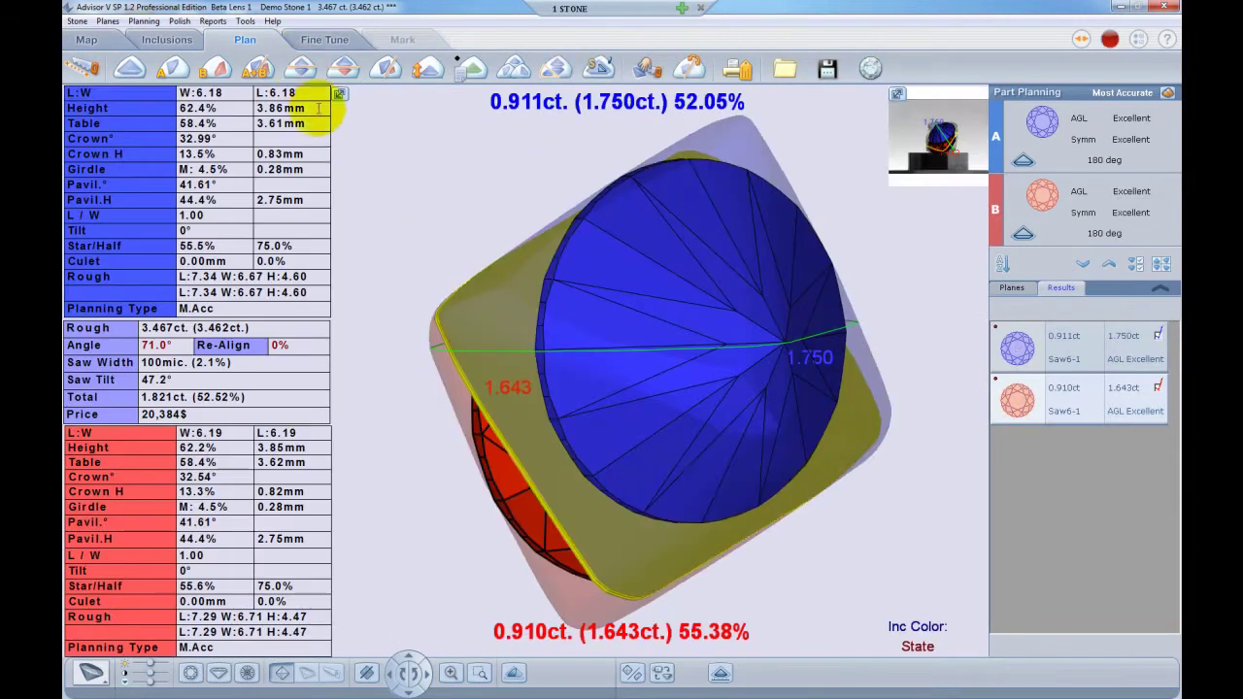
left_click_drag(595, 401, 598, 337)
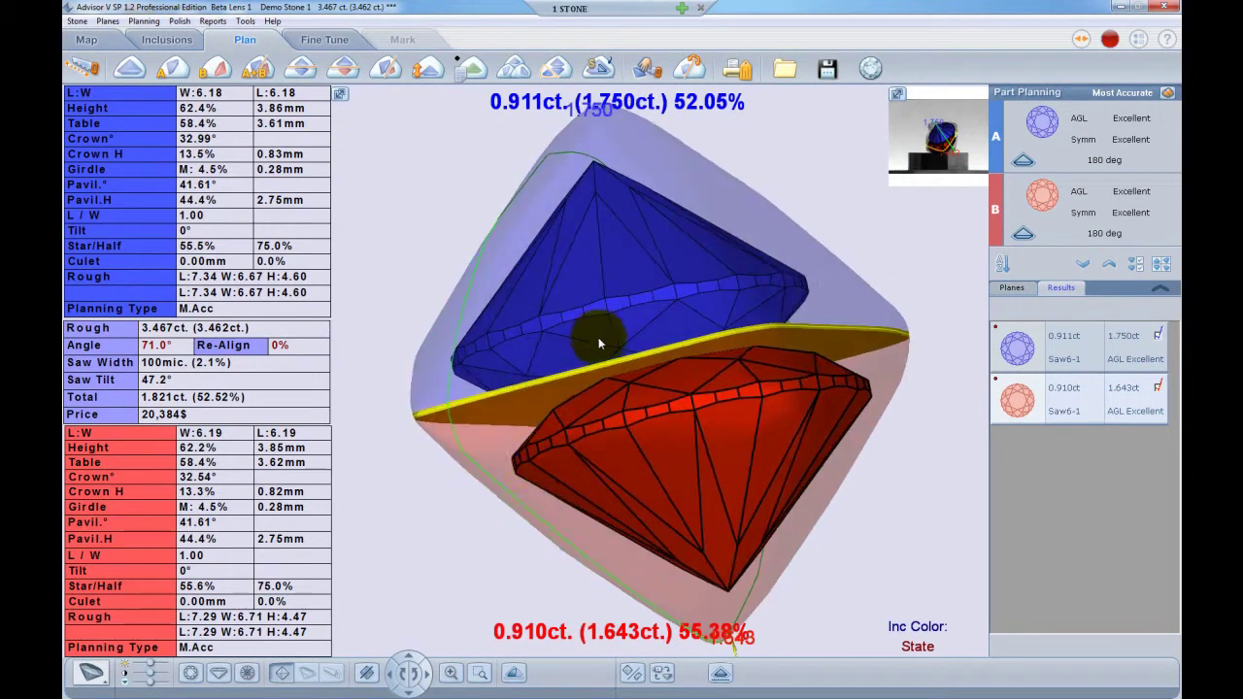
left_click(427, 673)
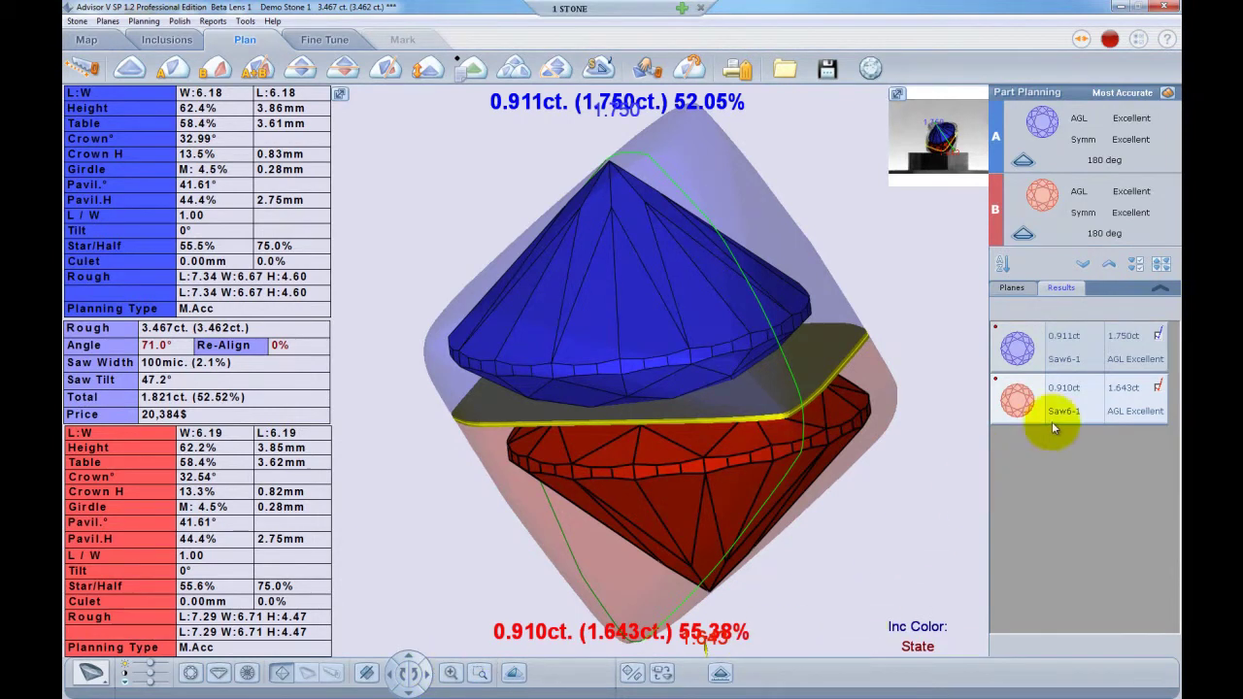
right_click(1086, 398)
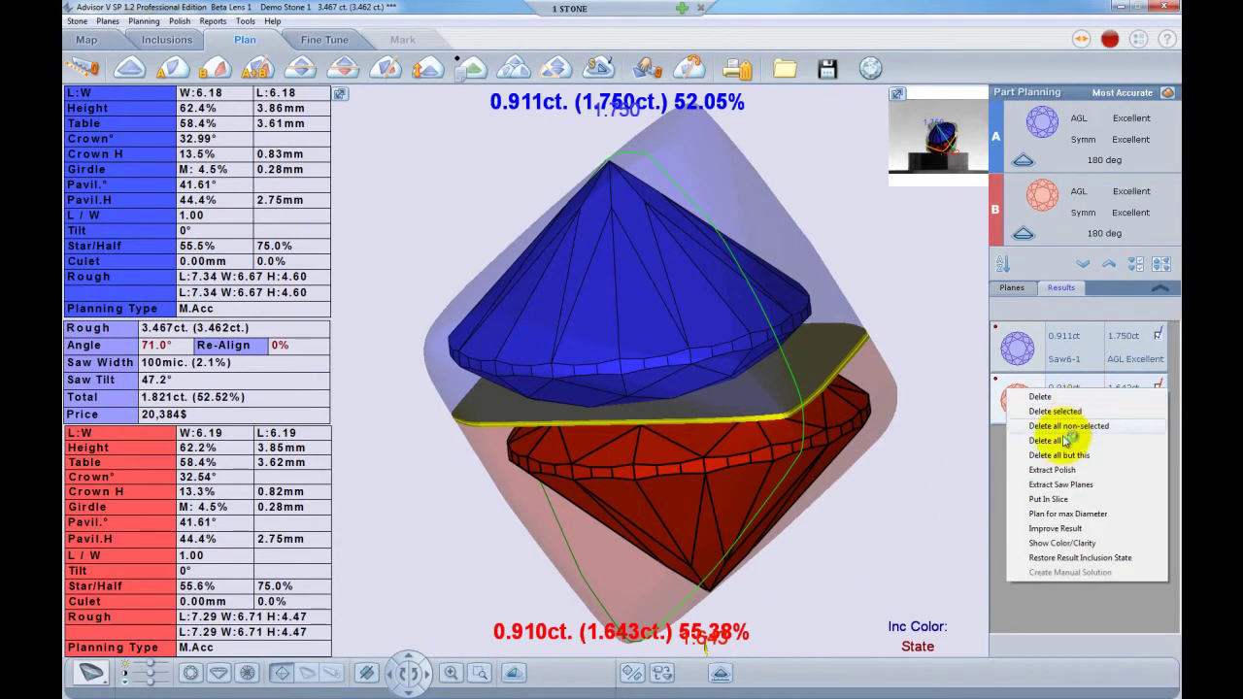
left_click(1066, 441)
Plan two stones within only the lower part of the sawn rough.
left_click(596, 378)
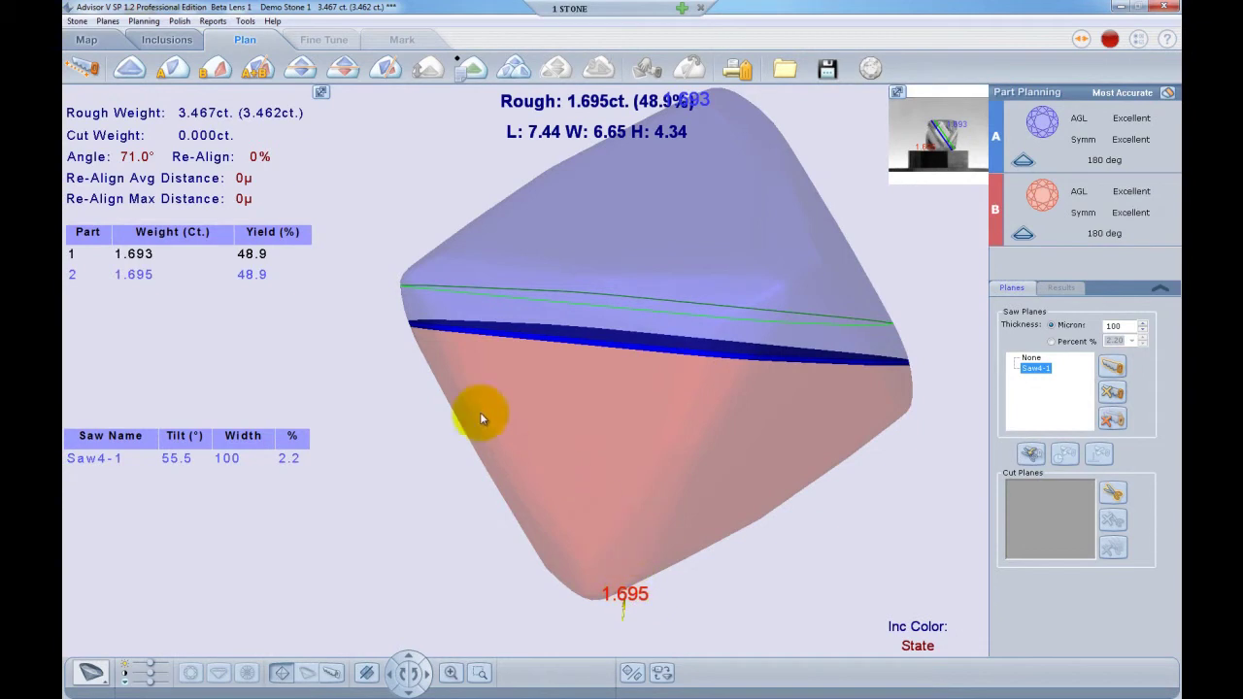
left_click(303, 73)
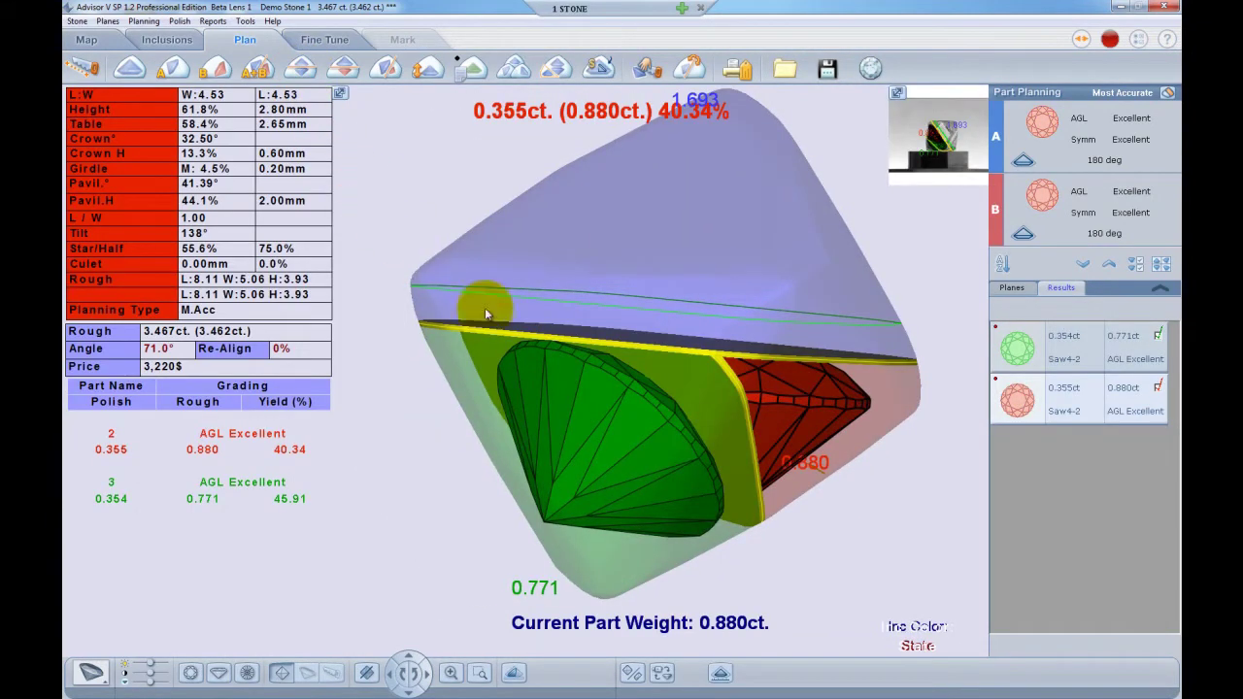
mouse_move(535, 333)
left_mouse_down()
mouse_move(661, 331)
mouse_move(625, 324)
left_mouse_up()
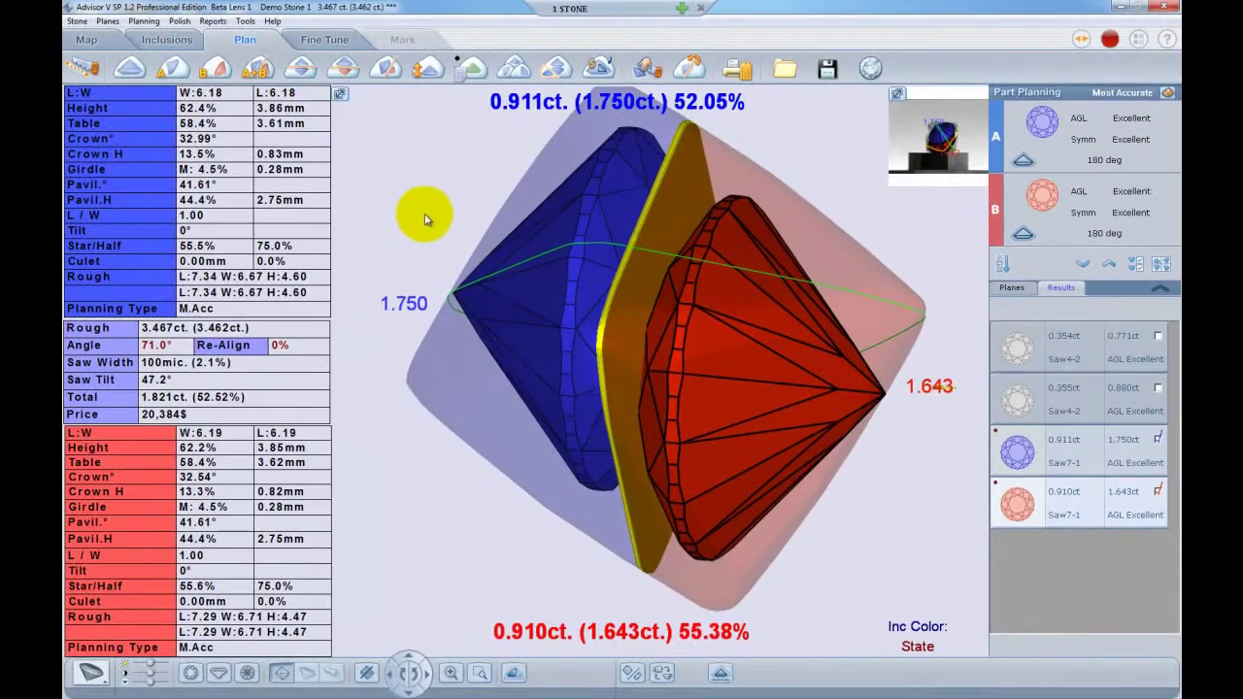
left_click_drag(468, 379, 527, 311)
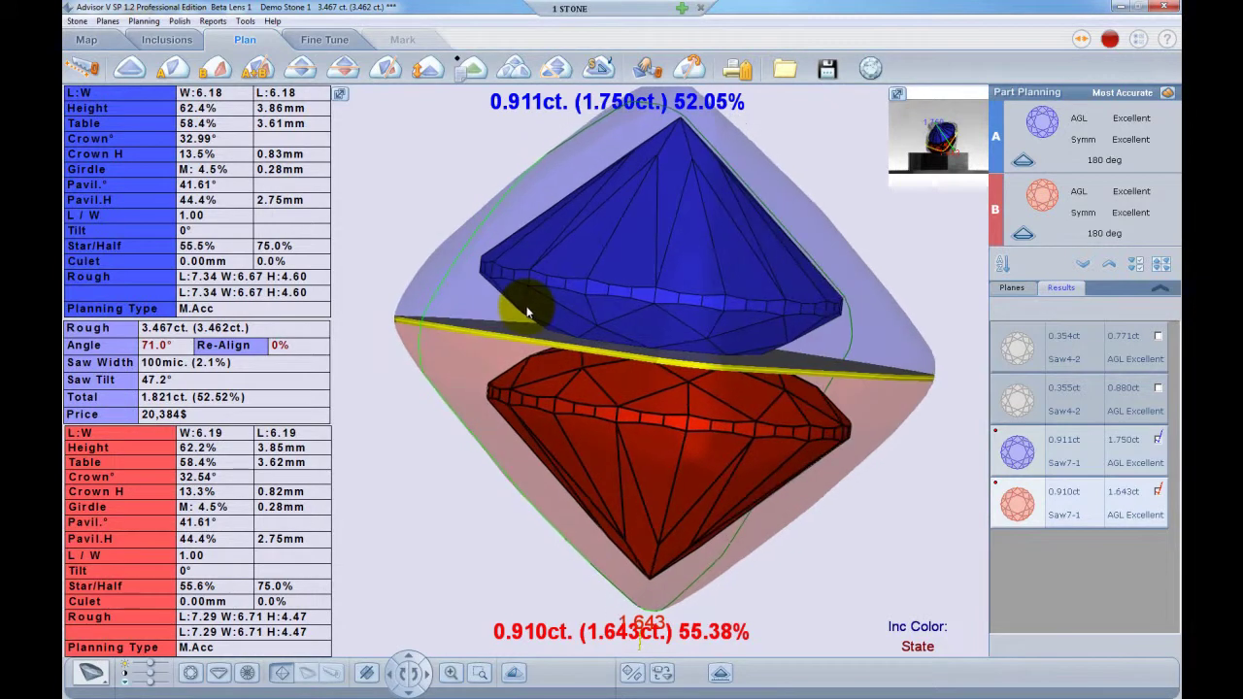